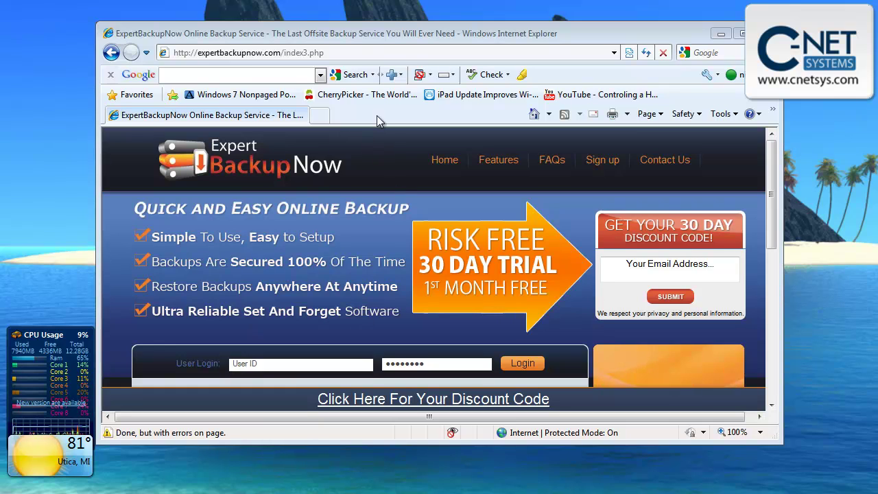
# Move the browser window aside and snap it left, then drag the C-Net Systems window across.
pyautogui.moveTo(414, 35)
pyautogui.mouseDown()
pyautogui.moveTo(877, 62)
pyautogui.moveTo(1, 58)
pyautogui.mouseUp()
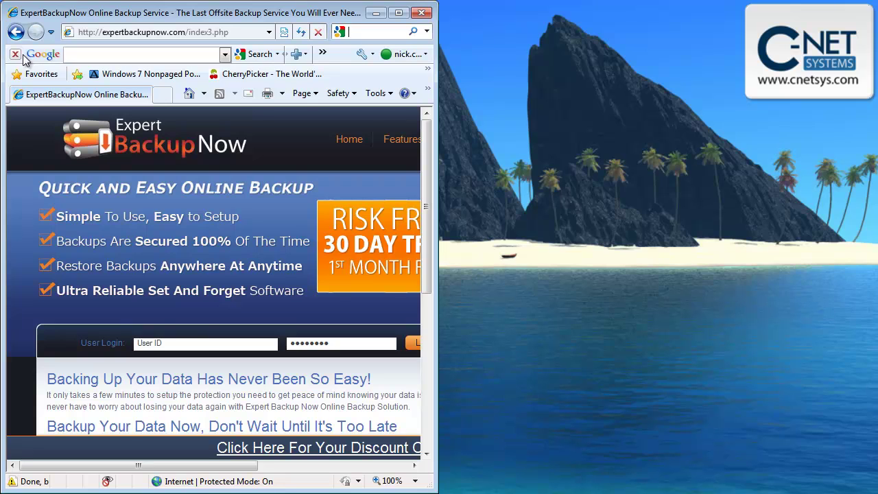
pyautogui.moveTo(140, 14); pyautogui.dragTo(877, 96)
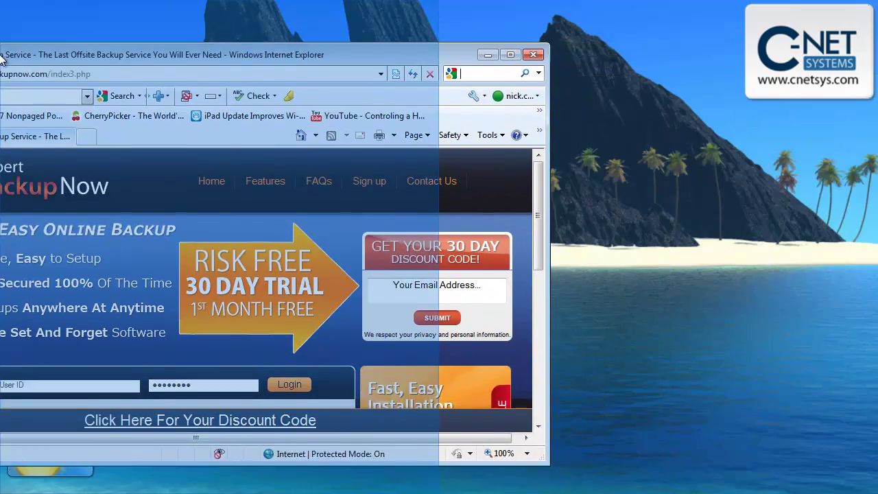
pyautogui.moveTo(877, 96); pyautogui.dragTo(0, 41)
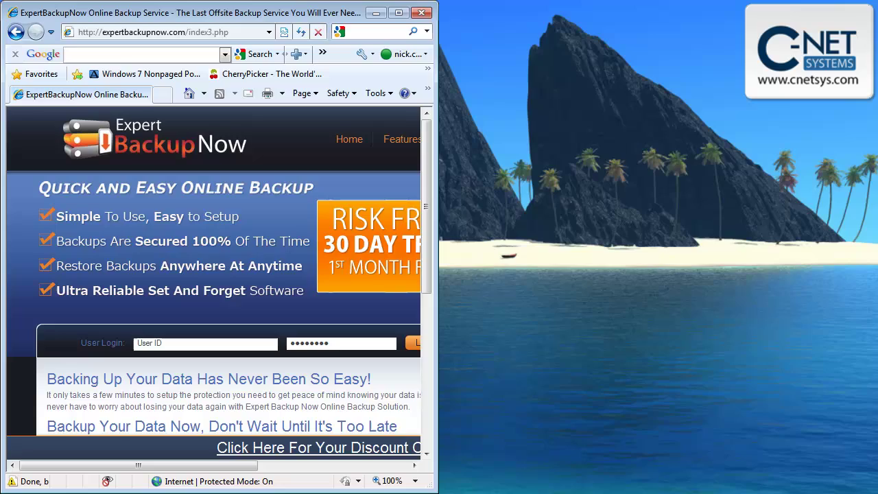
pyautogui.moveTo(206, 103); pyautogui.dragTo(0, 93)
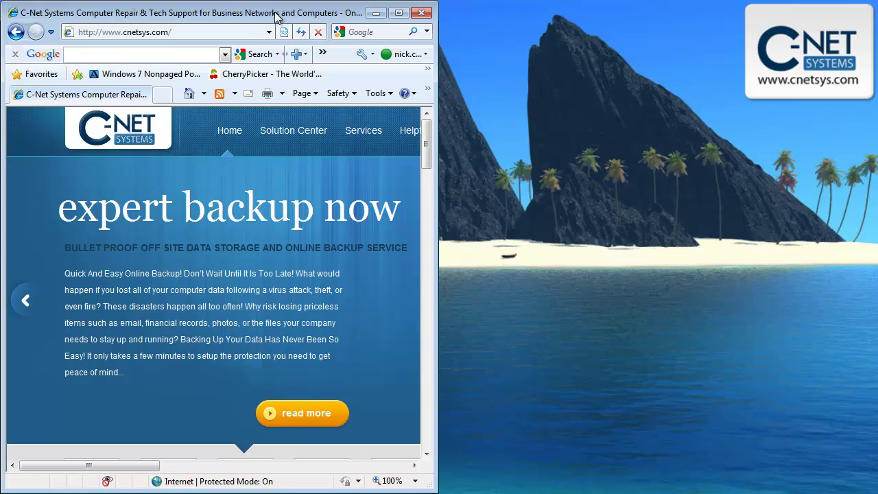
# Pull the C-Net Systems window off the left half into a floating window over Expert Backup Now.
pyautogui.moveTo(280, 12); pyautogui.dragTo(319, 40)
pyautogui.moveTo(548, 85); pyautogui.dragTo(477, 70)
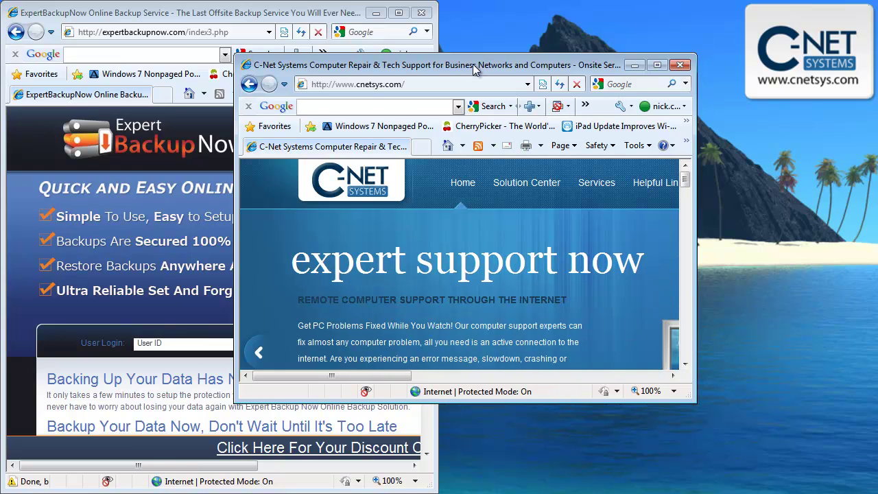
# Snap the C-Net window right, minimize and restore it, then un-snap it and snap it left.
pyautogui.press('super+Right')
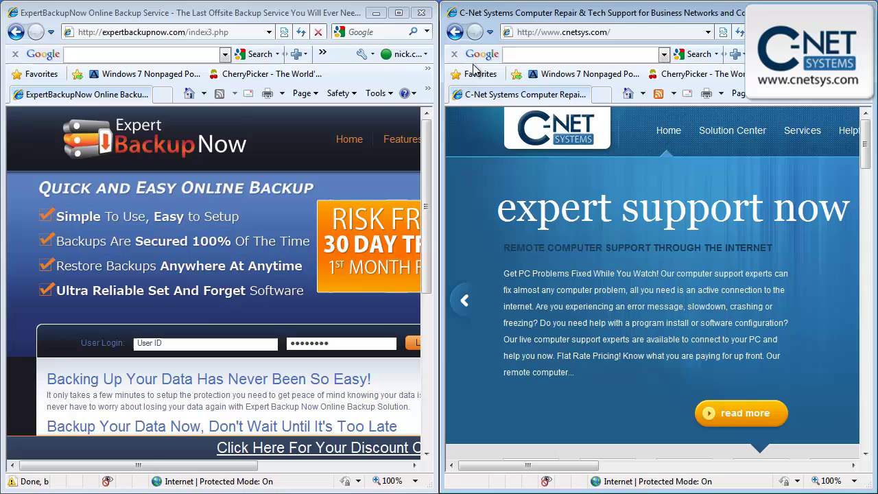
pyautogui.press('super+Down')
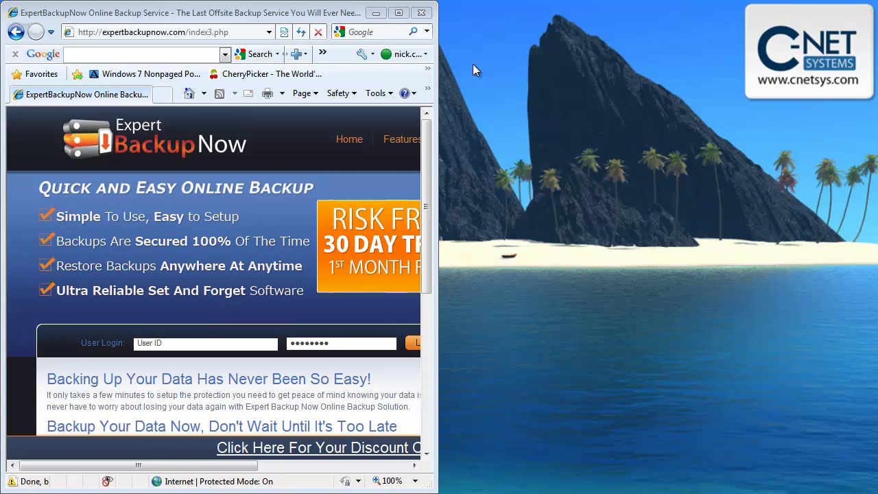
pyautogui.press('super+Up')
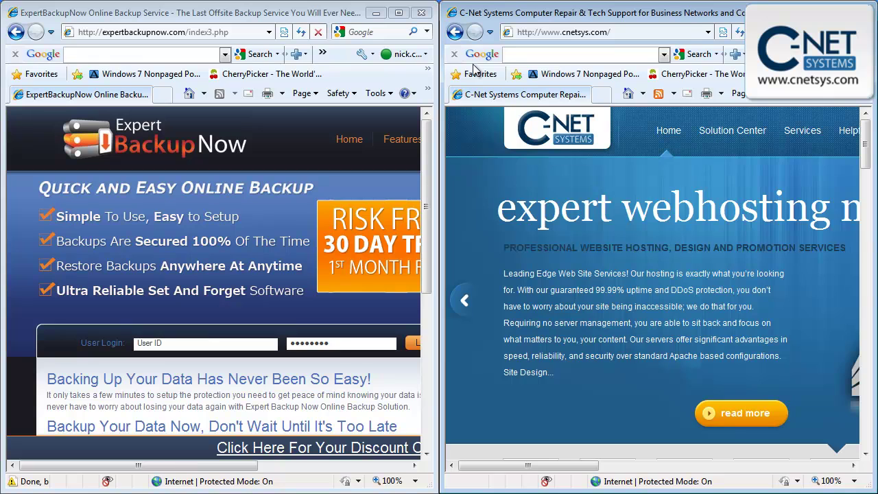
pyautogui.moveTo(481, 12); pyautogui.dragTo(476, 69)
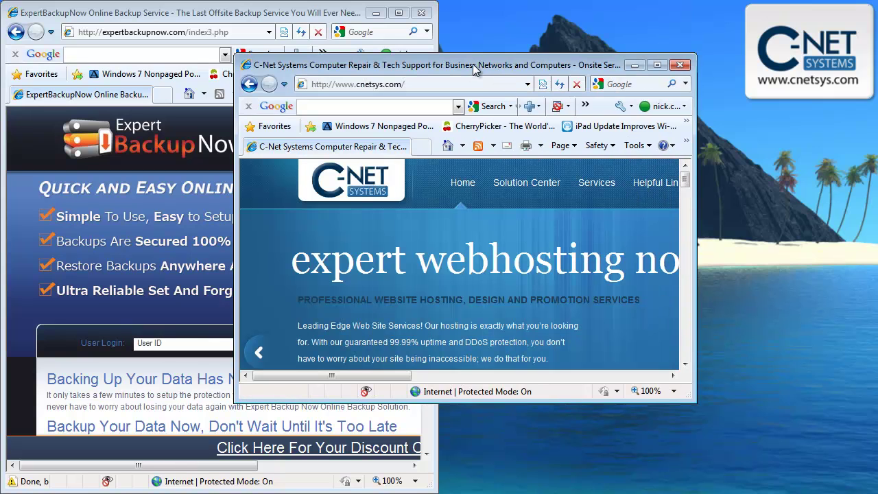
pyautogui.press('super+Left')
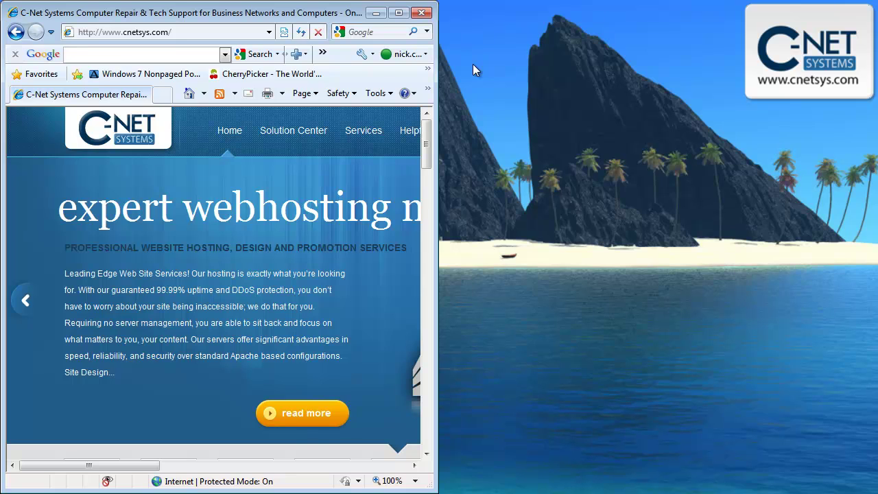
# Cycle the C-Net window through floating, right-snap and minimized states, then drag it off-screen.
pyautogui.press('super+Right')
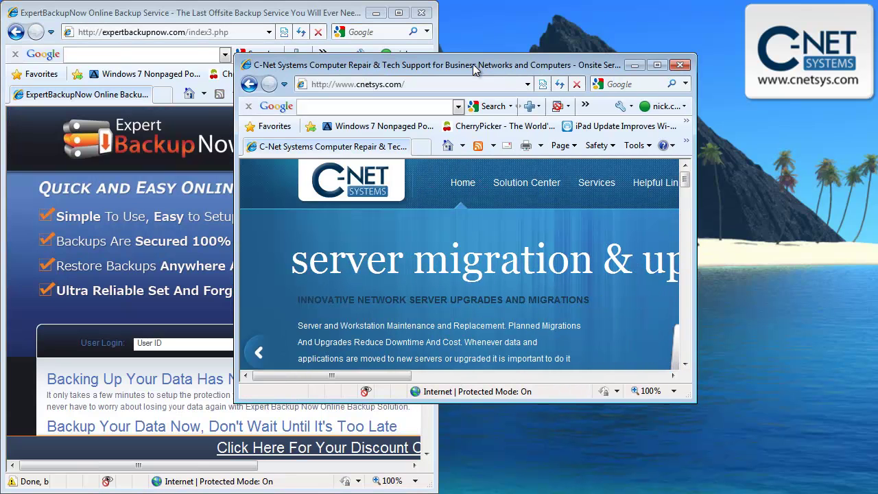
pyautogui.press('super+Right')
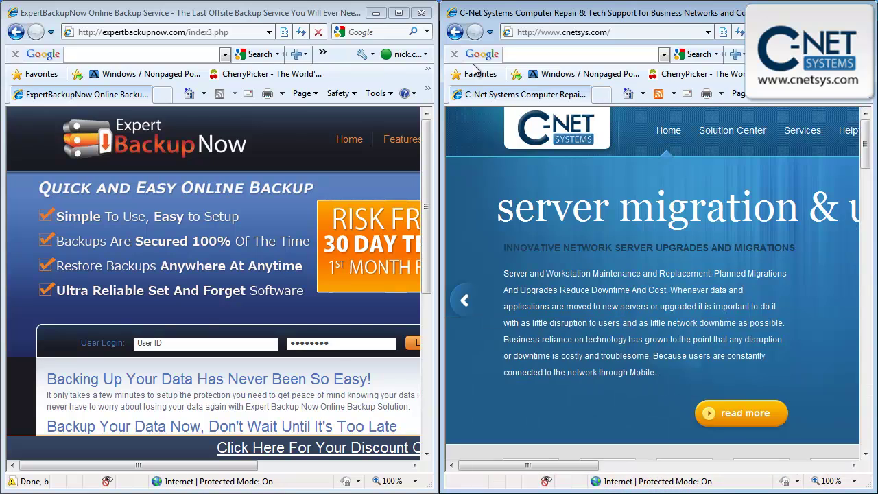
pyautogui.press('super+Right')
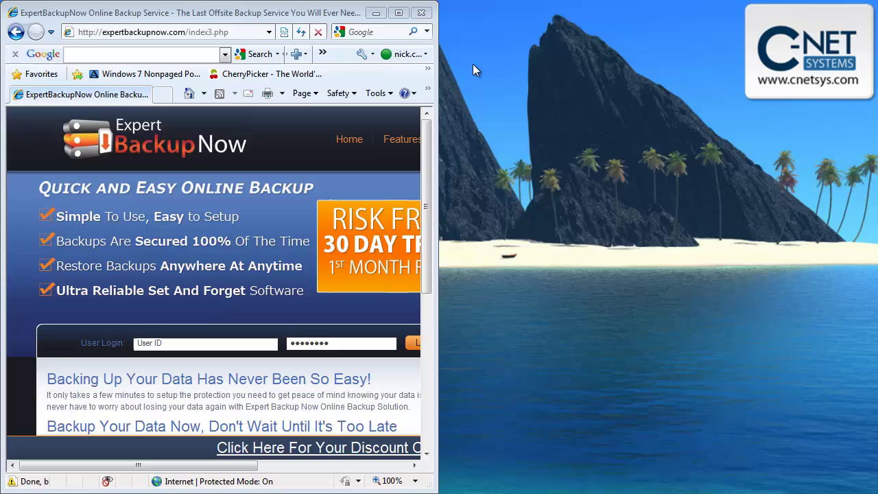
pyautogui.press('super+Left')
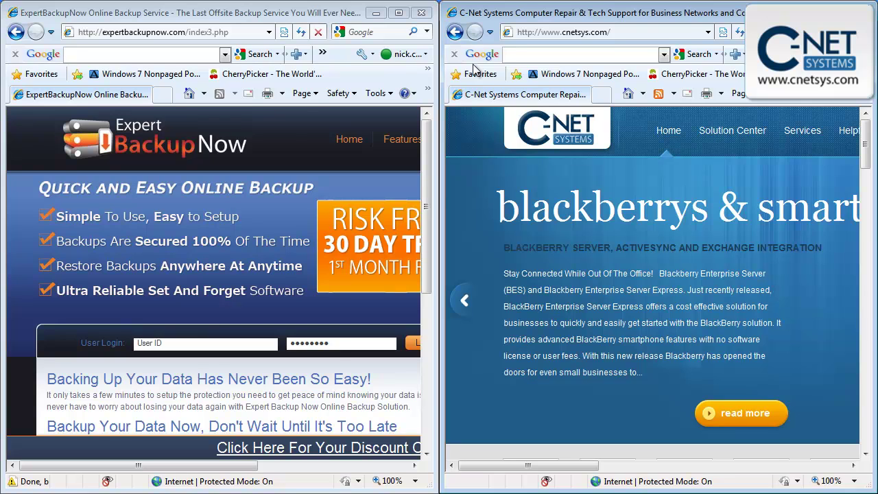
pyautogui.press('super+Down')
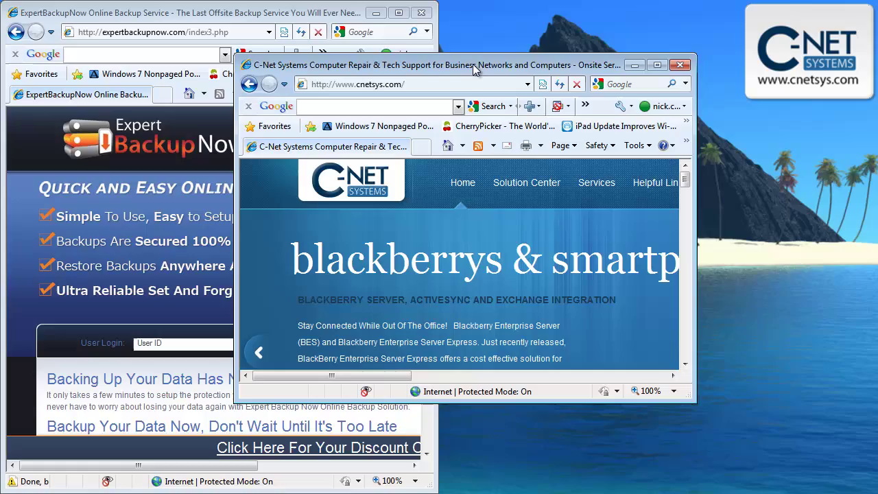
pyautogui.moveTo(476, 71)
pyautogui.mouseDown()
pyautogui.moveTo(13, 64)
pyautogui.moveTo(798, 126)
pyautogui.moveTo(877, 113)
pyautogui.mouseUp()
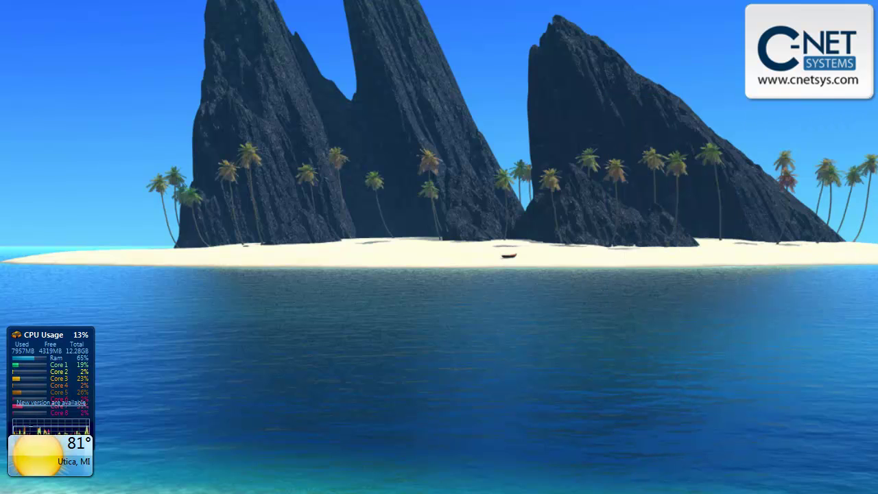